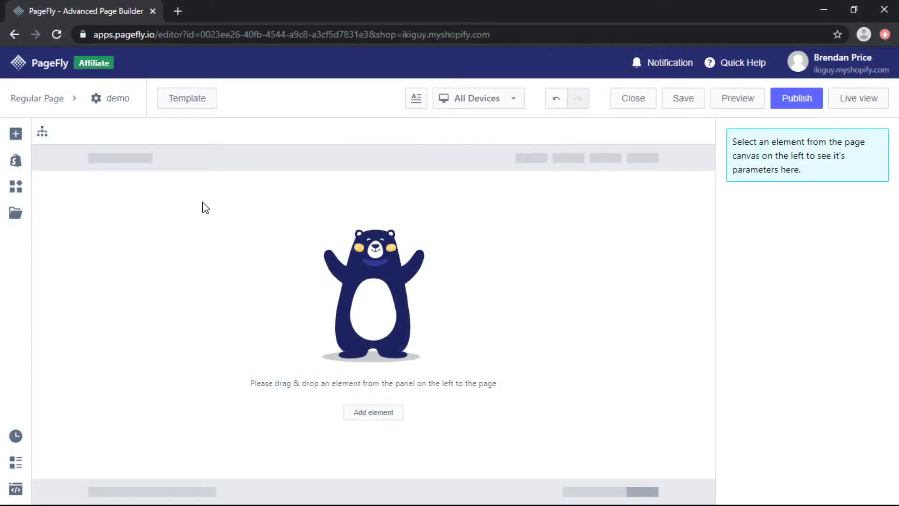
Step: Search elements for 'coun' and drag a Countdown Timer variant onto the top of the page
left_click(17, 135)
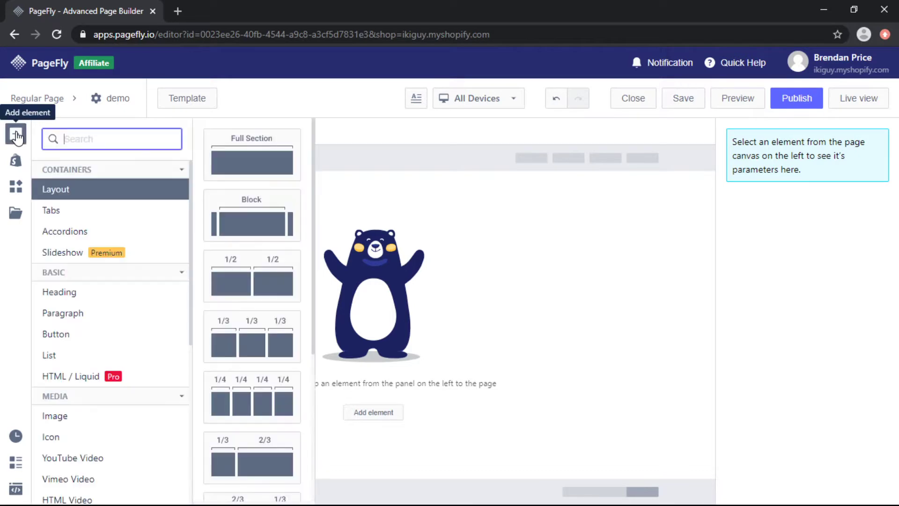
type("coun")
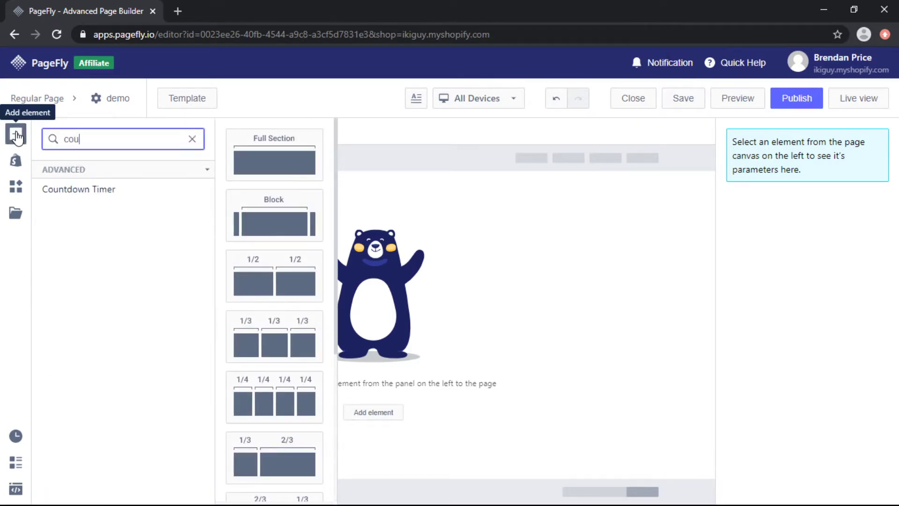
left_click(82, 188)
left_click_drag(242, 172, 398, 271)
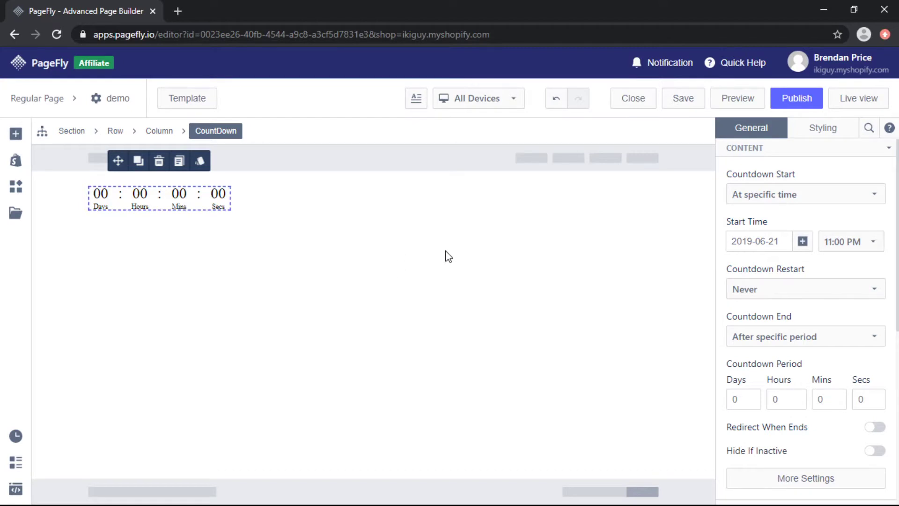
left_click(810, 198)
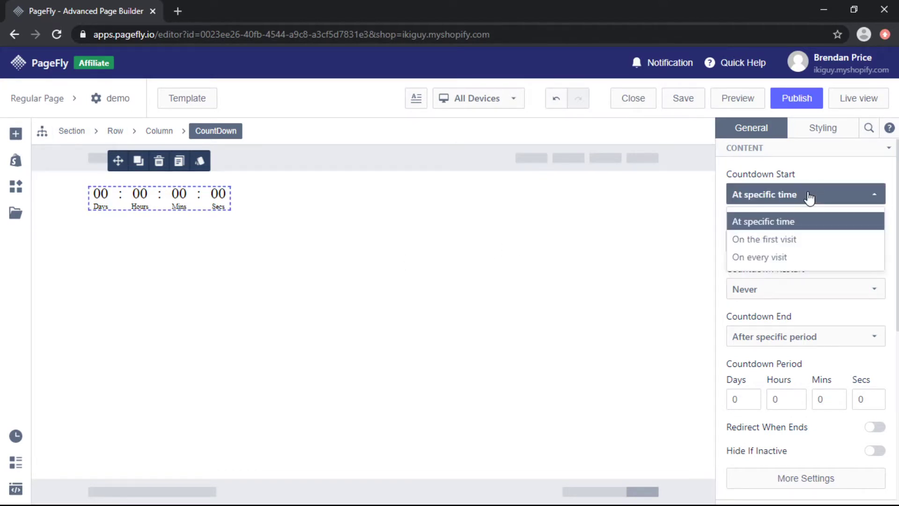
left_click(794, 240)
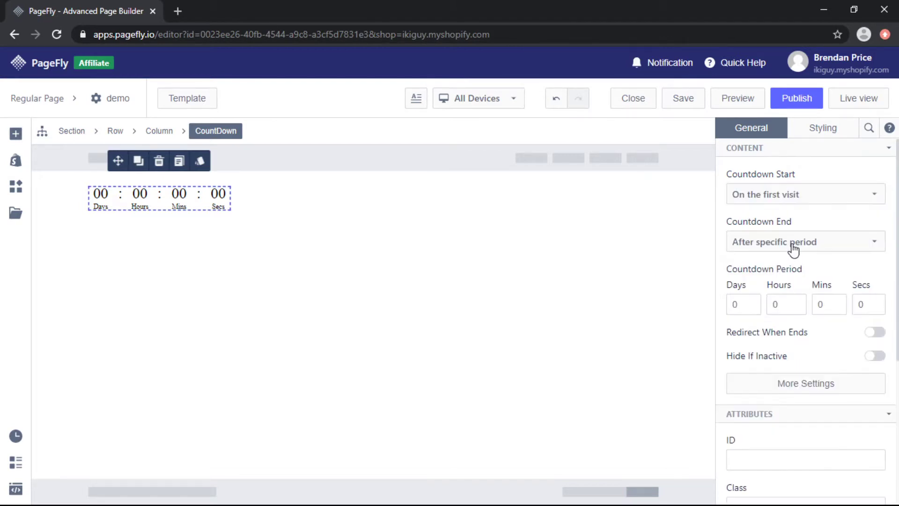
left_click(810, 197)
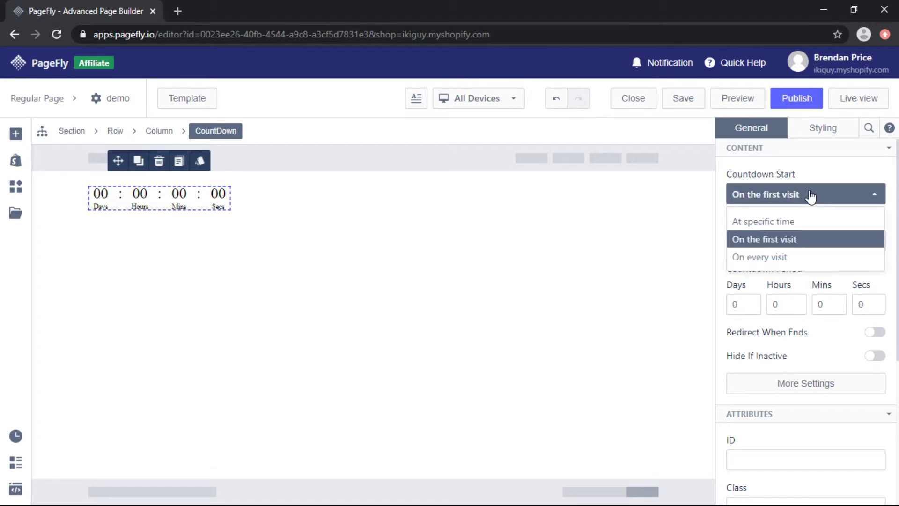
left_click(791, 259)
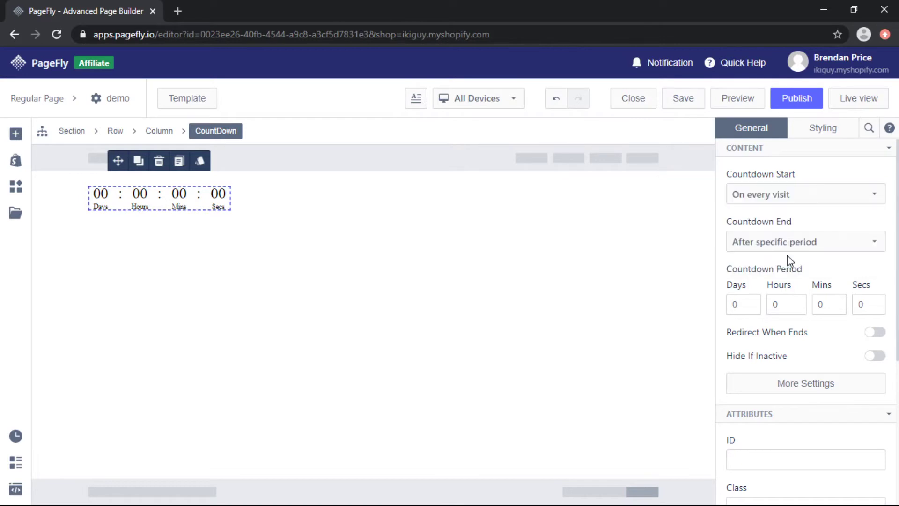
left_click(802, 198)
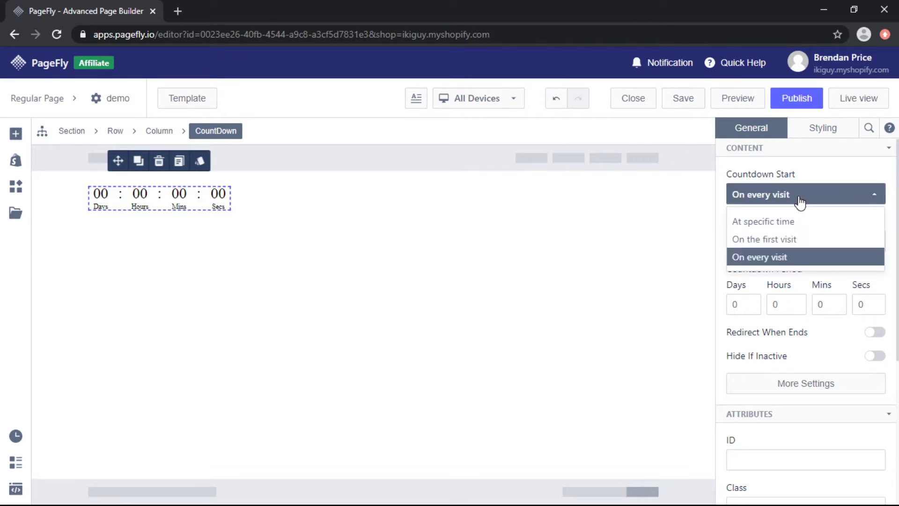
left_click(786, 224)
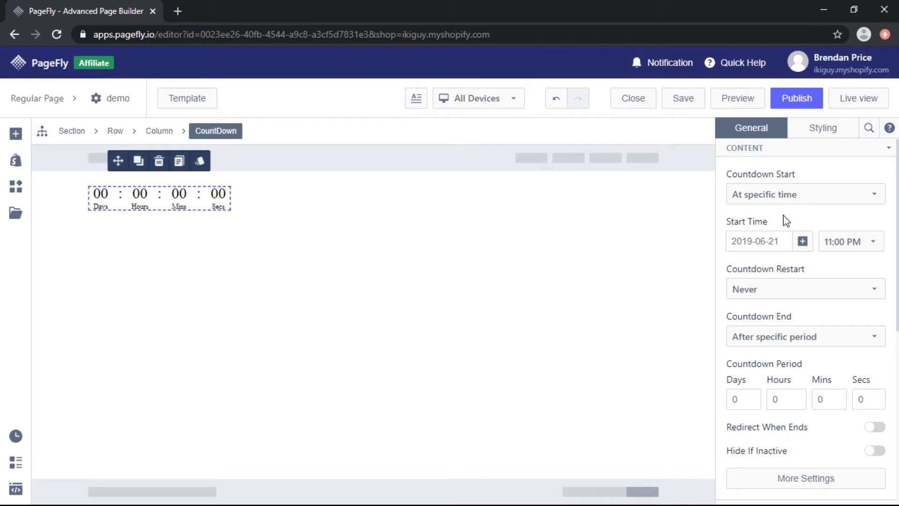
Step: Set the countdown Start Time to 2020-01-16 at 12:00 AM and check the Countdown Restart choices
left_click(803, 241)
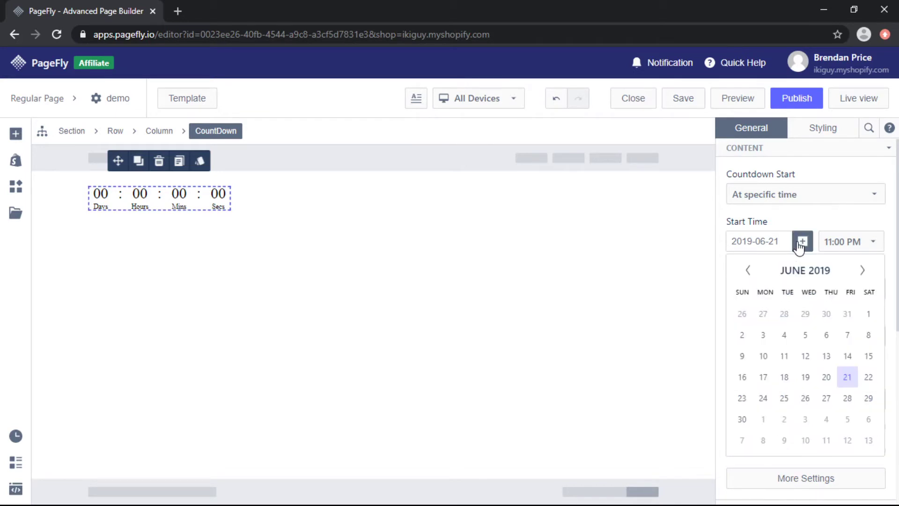
left_click(864, 270)
left_click(864, 271)
left_click(865, 270)
left_click(865, 270)
left_click(865, 270)
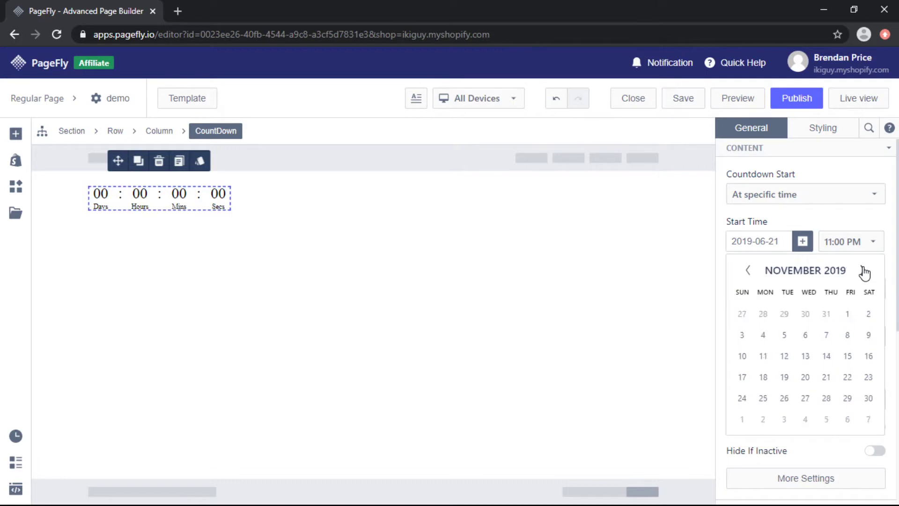
left_click(864, 270)
left_click(864, 270)
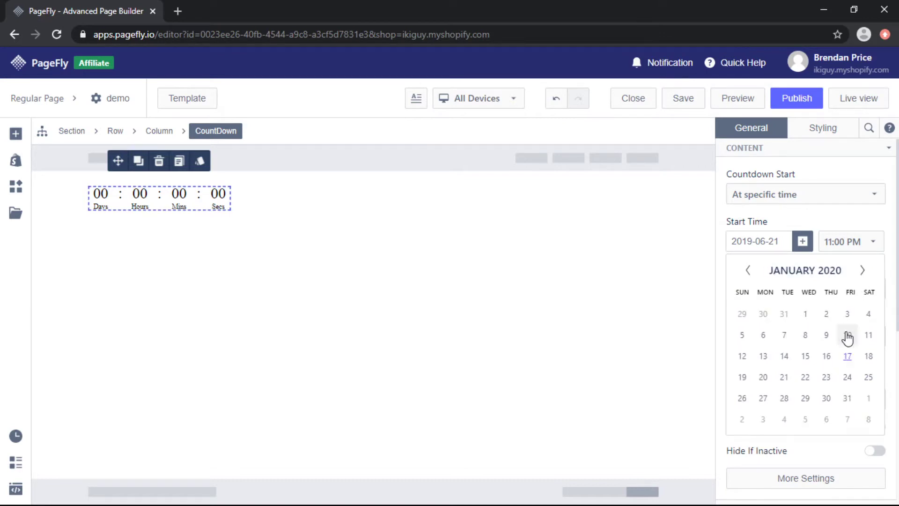
left_click(848, 356)
left_click(821, 221)
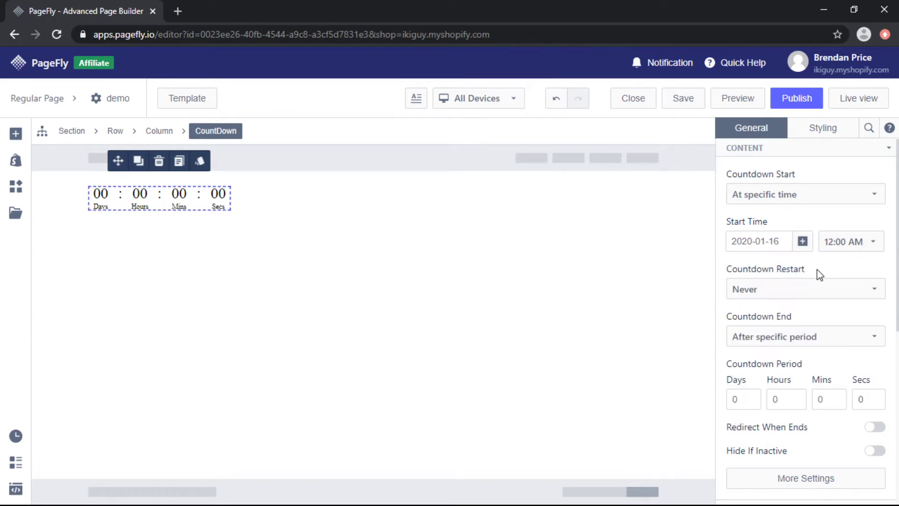
left_click(819, 297)
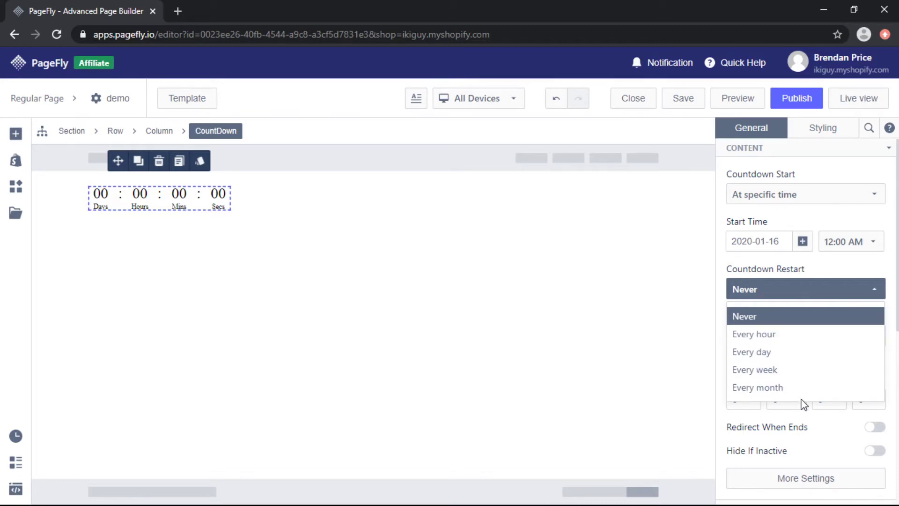
Step: Keep Countdown Restart at Never and set Countdown End to After specific period
left_click(806, 294)
scroll(807, 290, "down", 3)
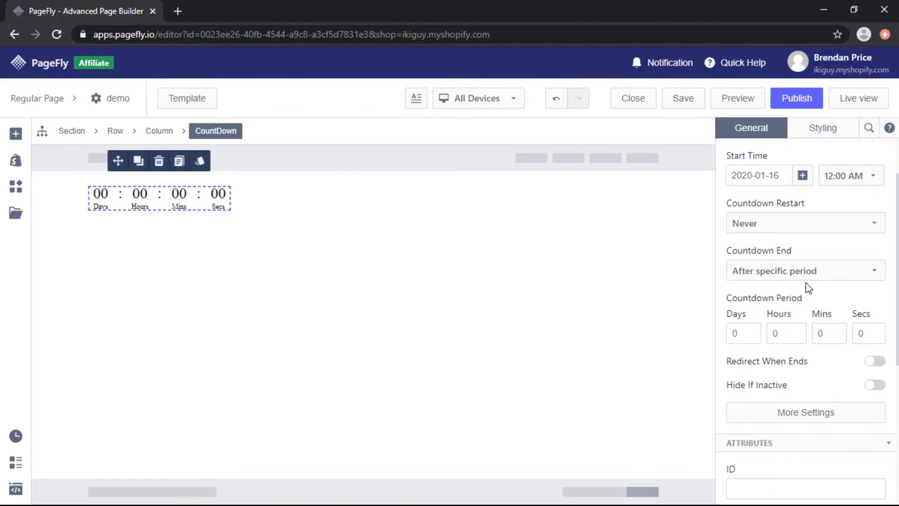
left_click(810, 276)
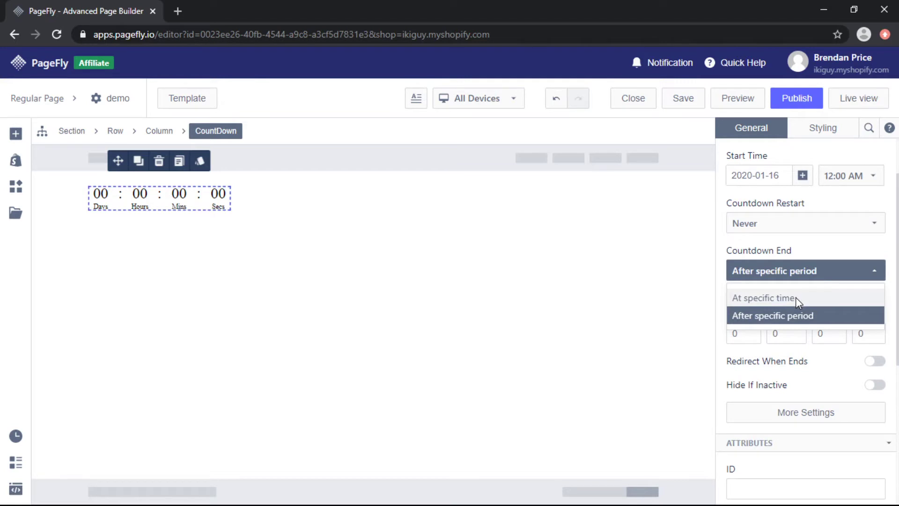
left_click(797, 298)
left_click(799, 276)
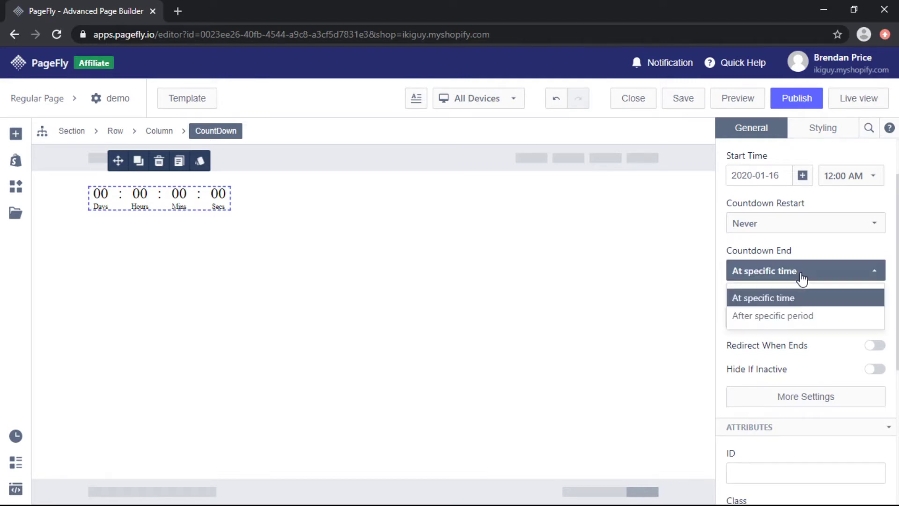
left_click(798, 314)
Step: Enter 3 in the Days field of the Countdown Period
left_click(738, 333)
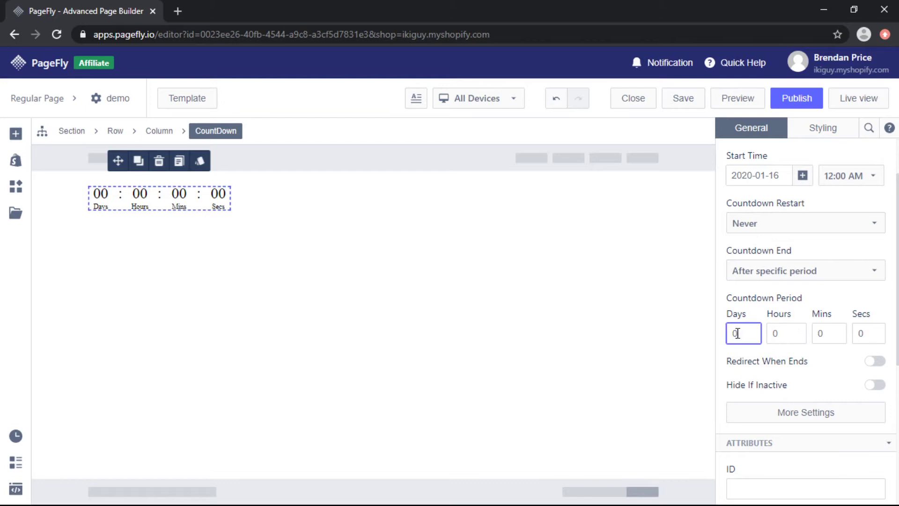
left_click_drag(737, 333, 729, 339)
type("3")
left_click(763, 313)
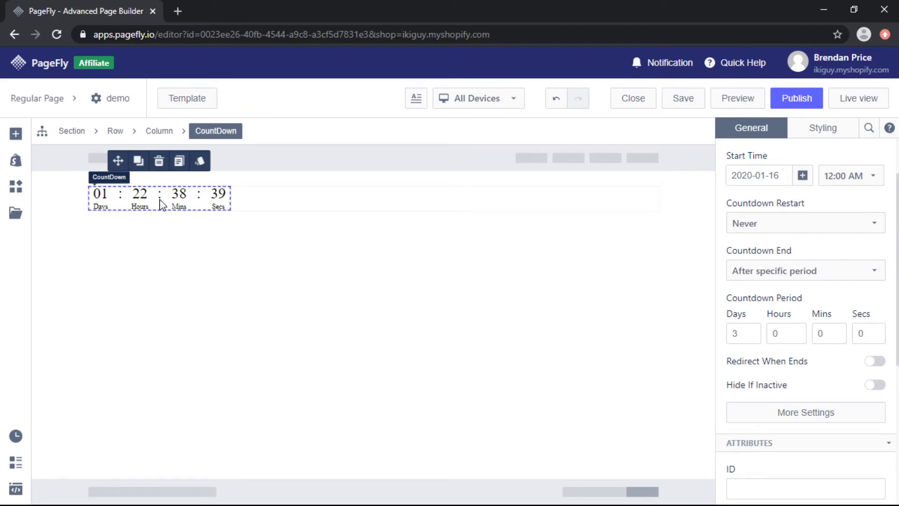
scroll(803, 249, "down", 1)
scroll(803, 248, "down", 1)
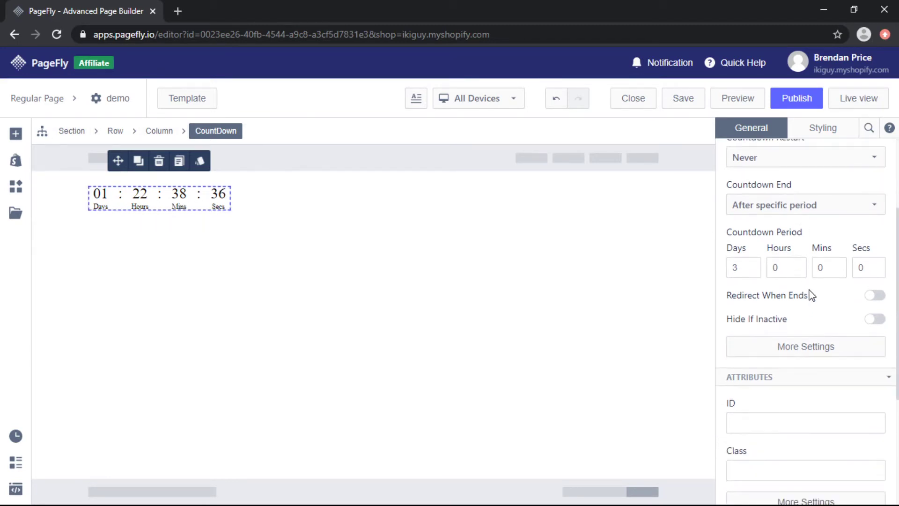
Step: Turn on Redirect When Ends, then cancel the Select page dialog without choosing a page
left_click(875, 296)
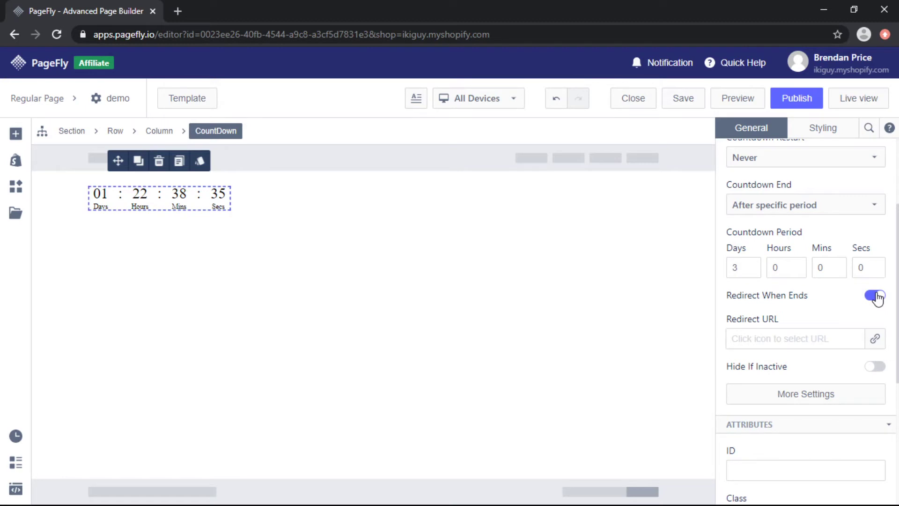
left_click(875, 339)
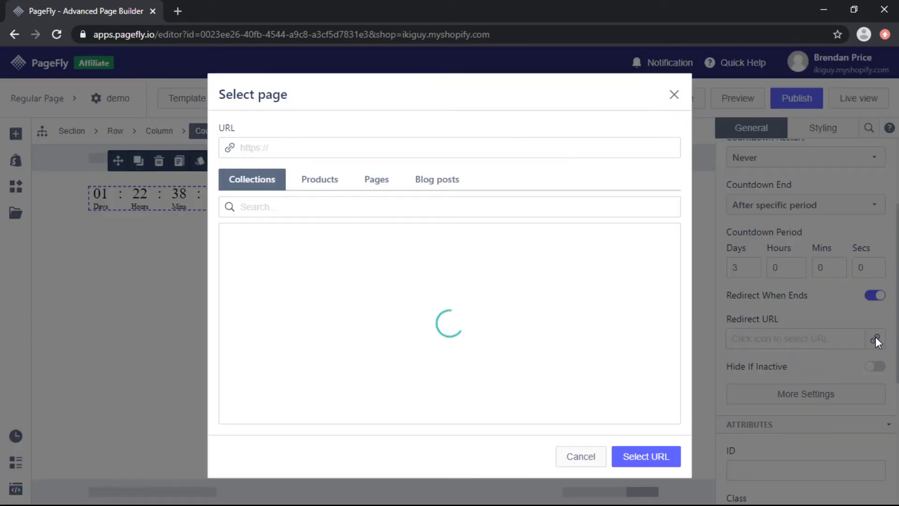
left_click(285, 155)
left_click(581, 458)
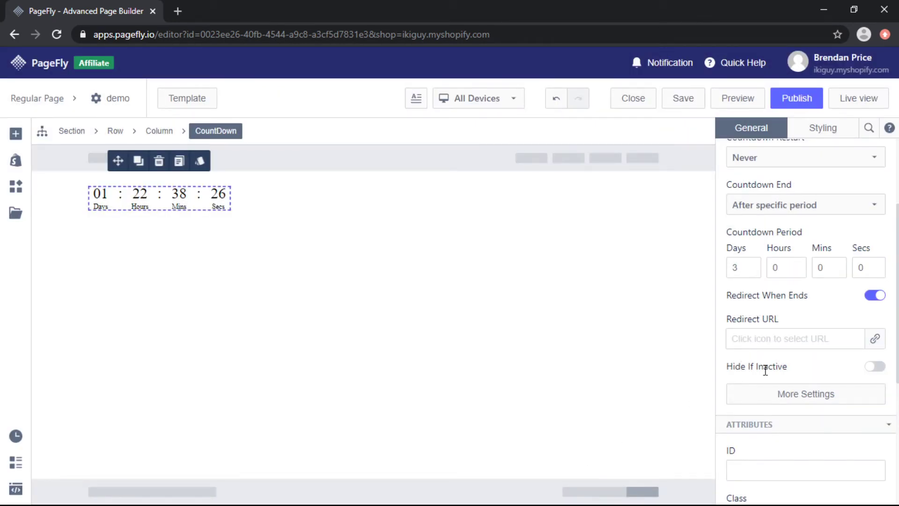
Step: Leave both Hide If Inactive and Redirect When Ends switched off
left_click(874, 368)
left_click(874, 366)
left_click(875, 295)
Step: In the countdown's Styling tab, try purple and 2900F0 blue background colours
scroll(830, 324, "up", 3)
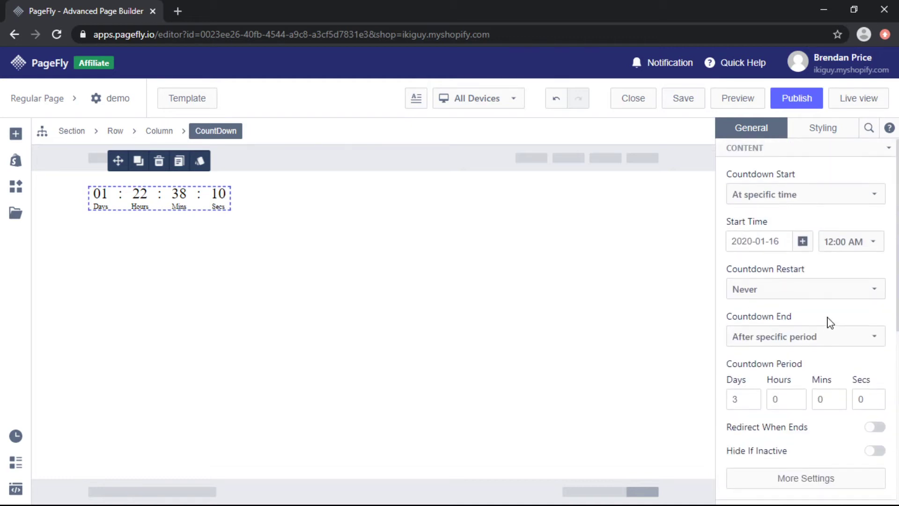
left_click(826, 131)
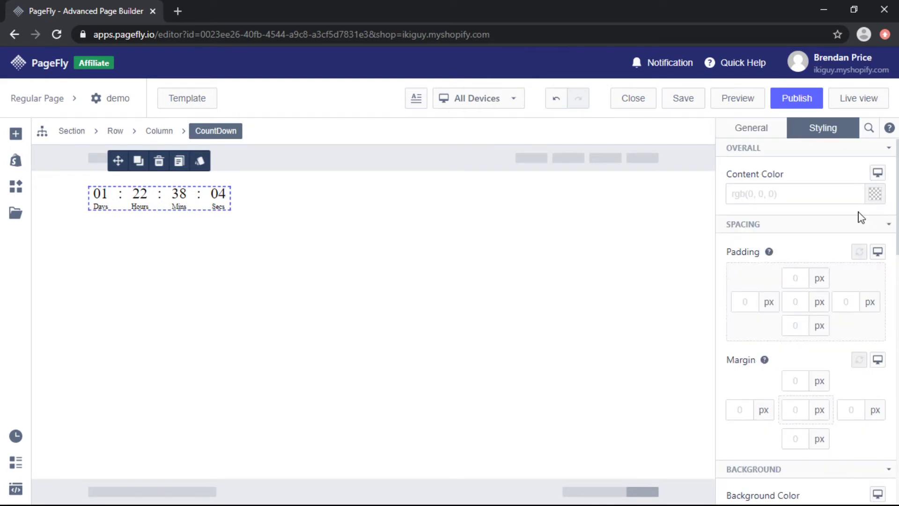
scroll(806, 302, "down", 5)
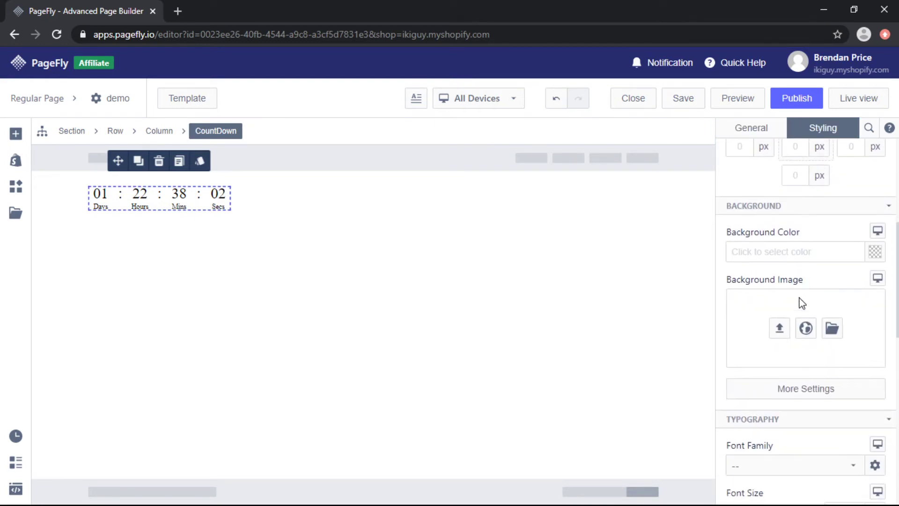
left_click(874, 251)
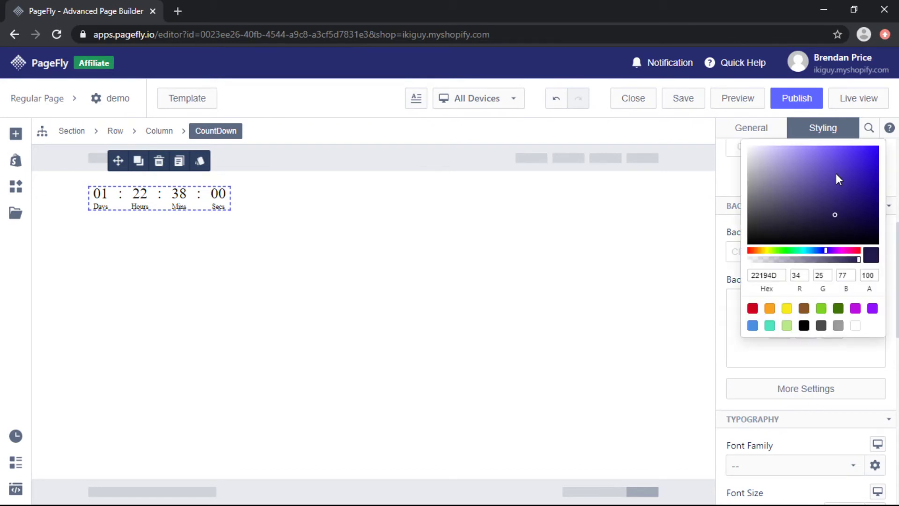
left_click(837, 172)
left_click(877, 153)
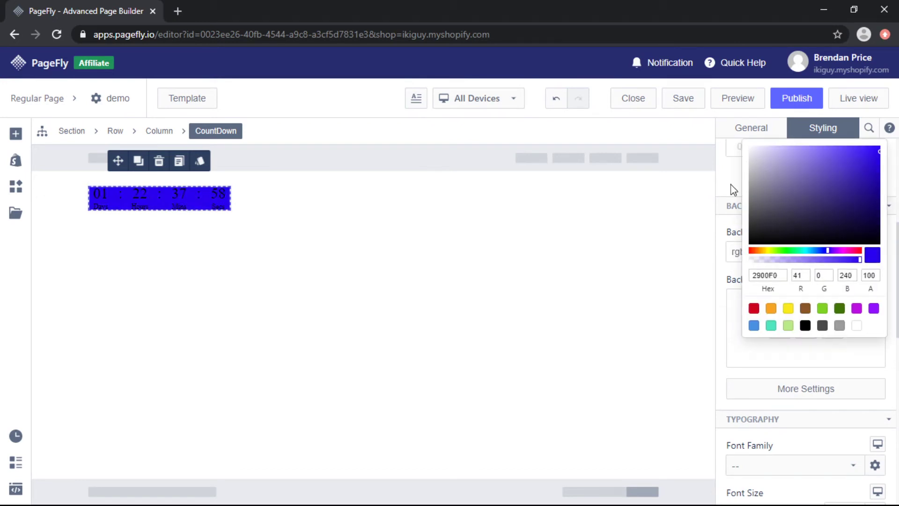
left_click(735, 189)
scroll(750, 236, "down", 3)
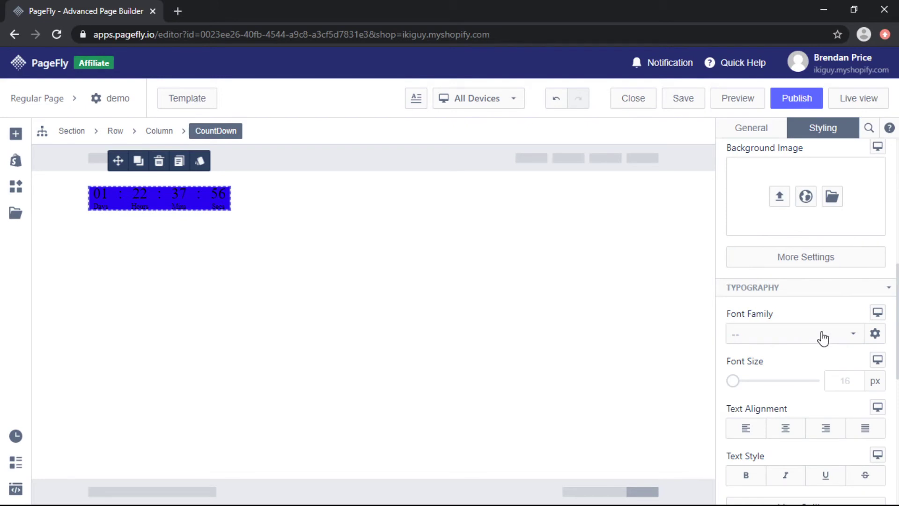
scroll(824, 337, "down", 1)
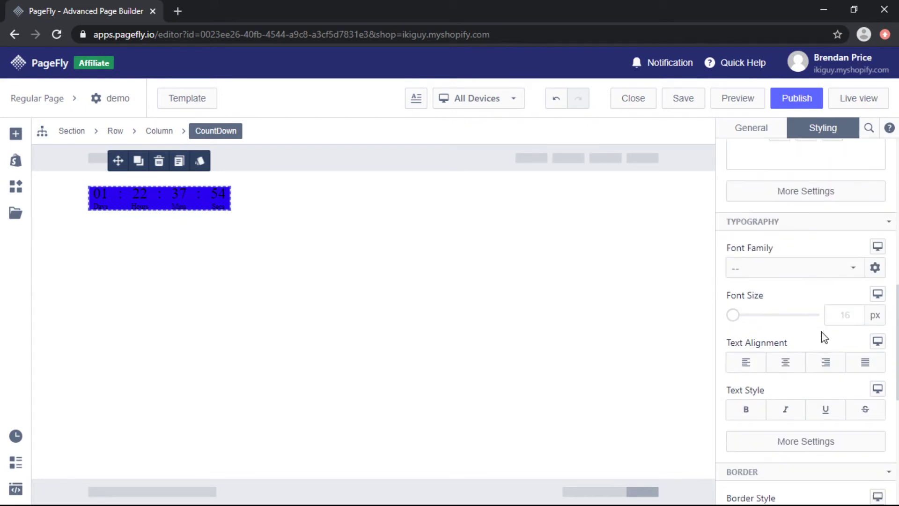
scroll(824, 338, "up", 5)
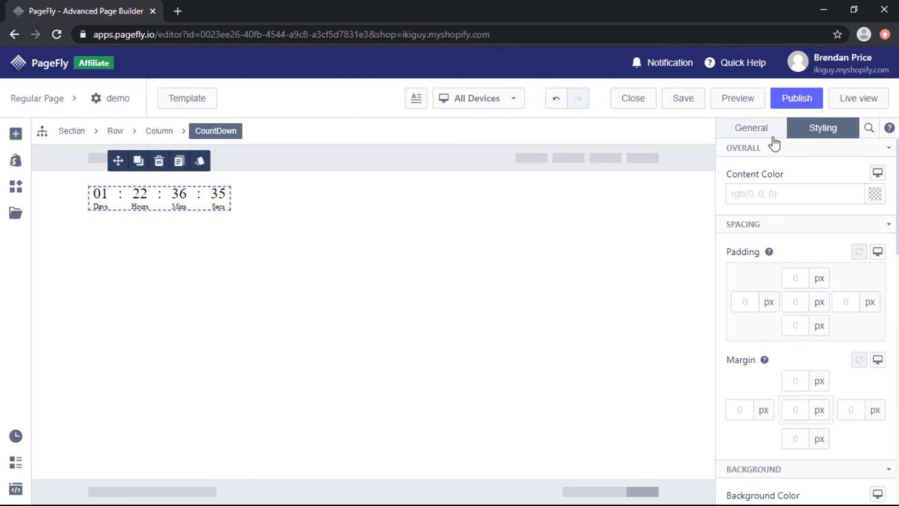
Step: Turn on Set Full Width in More Settings, toggling Show Week on and back off
left_click(759, 131)
scroll(819, 239, "down", 4)
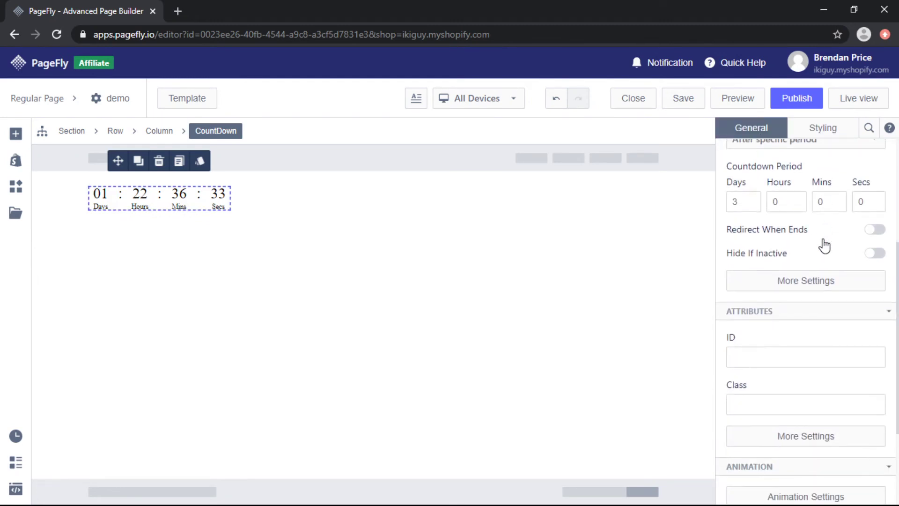
left_click(816, 283)
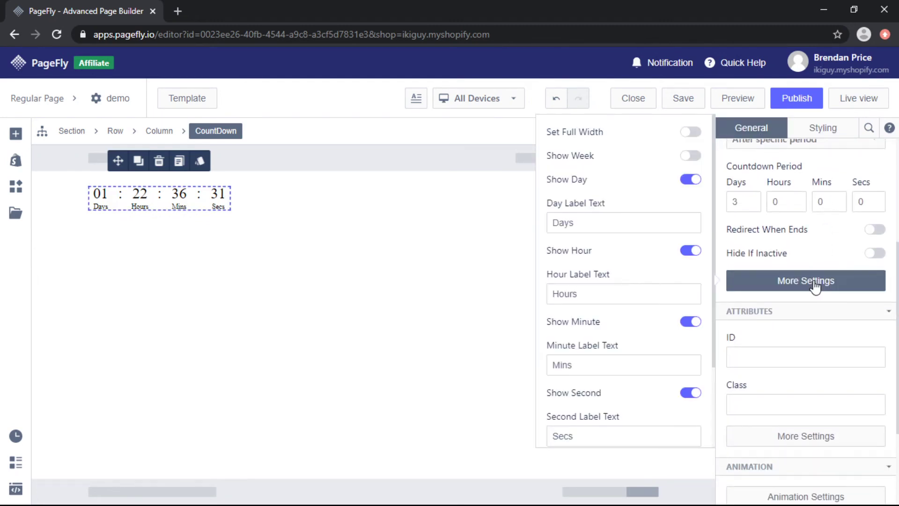
left_click(691, 134)
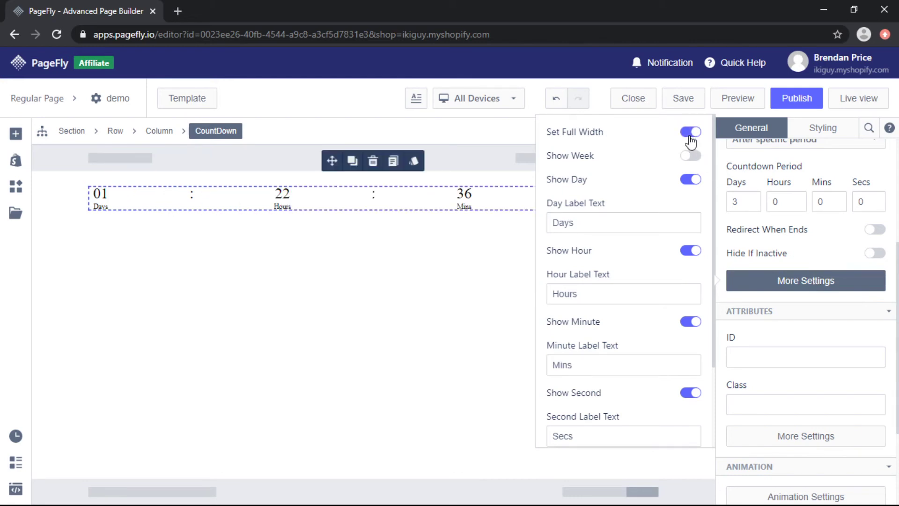
left_click(691, 156)
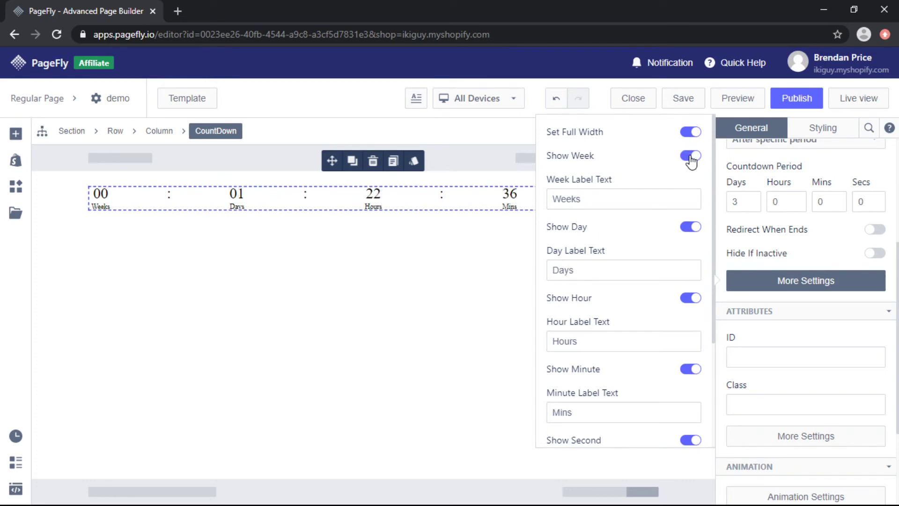
left_click(691, 157)
Step: Keep colons and unit labels shown after toggling Show Colon and Show Label off and on
left_click(586, 224)
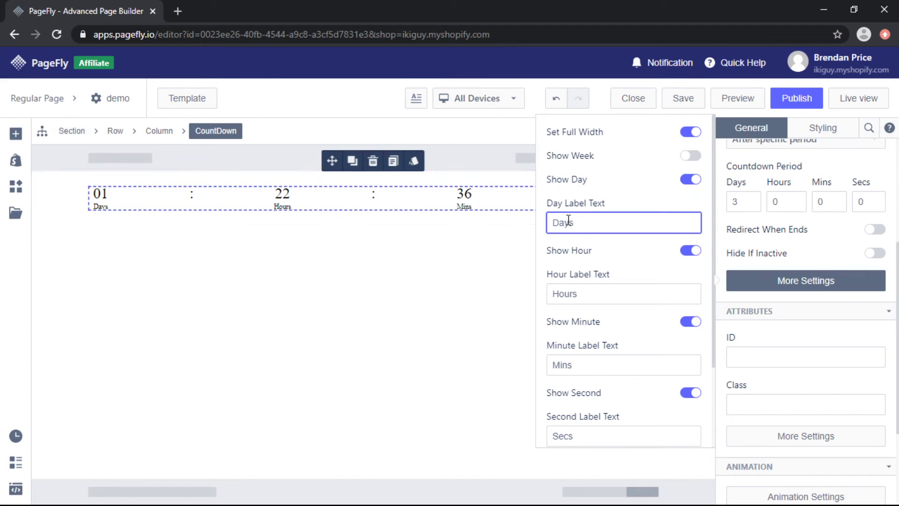
scroll(589, 412, "down", 2)
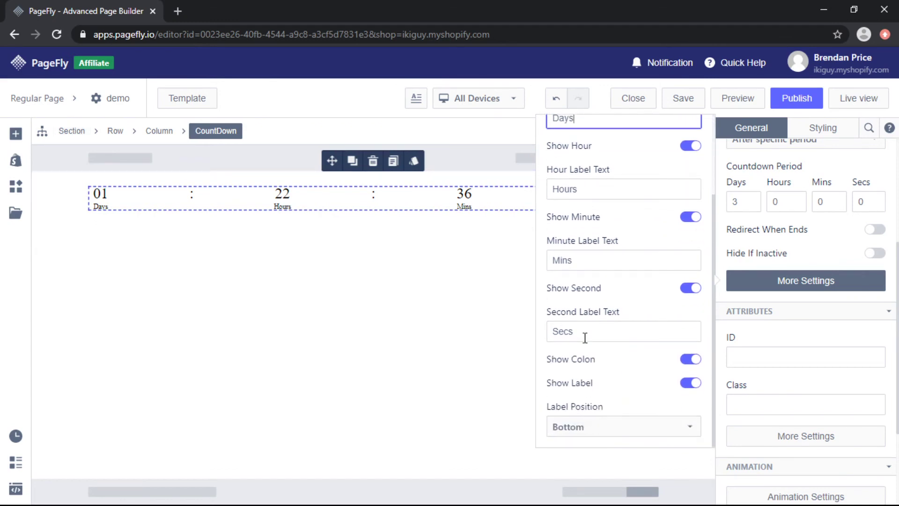
left_click(691, 360)
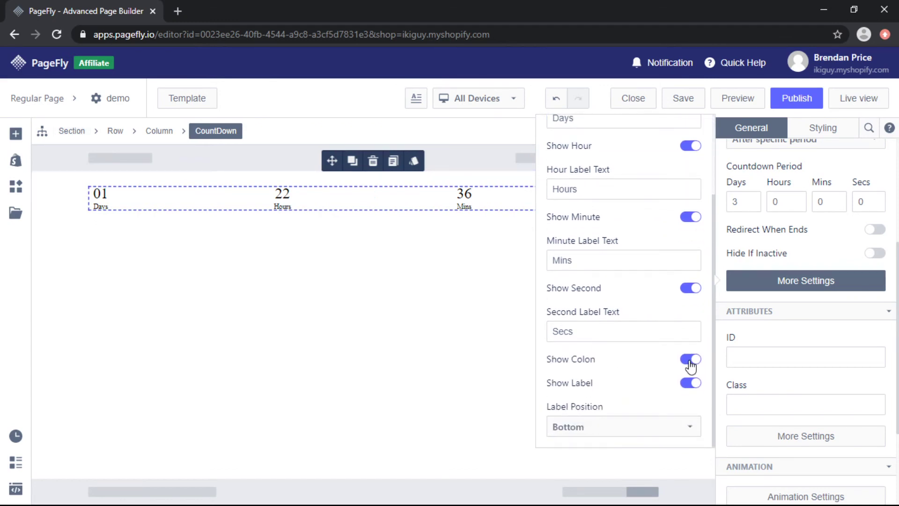
left_click(691, 361)
left_click(692, 384)
scroll(696, 377, "up", 1)
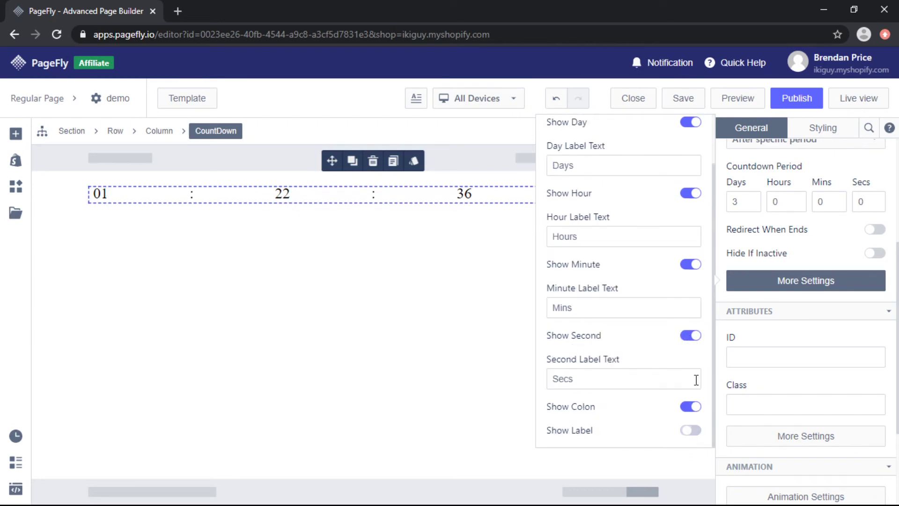
left_click(691, 430)
scroll(693, 430, "down", 1)
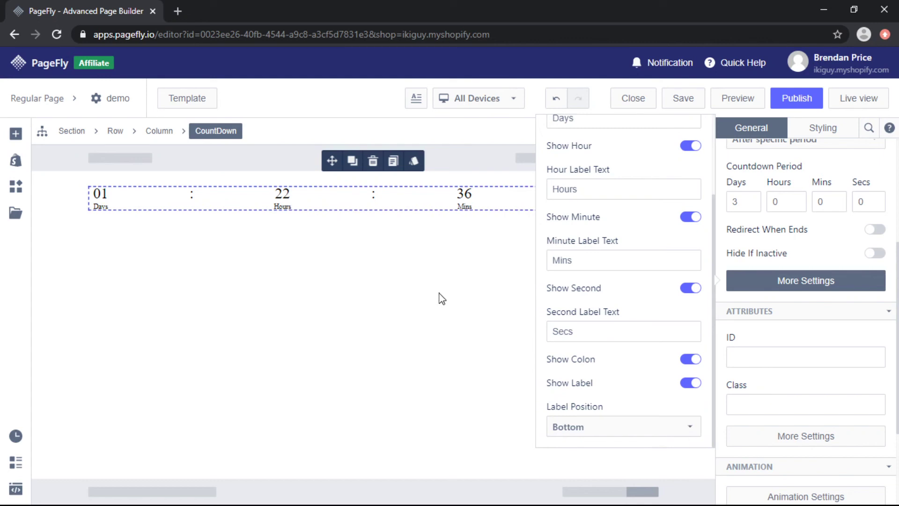
left_click(826, 130)
Step: Publish the page, dismiss the success message, and open it in Live view
left_click(827, 130)
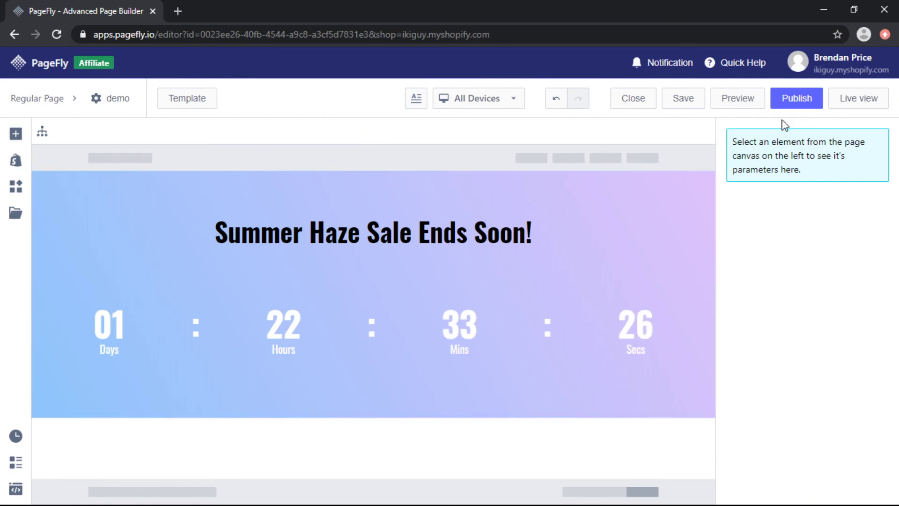
left_click(795, 104)
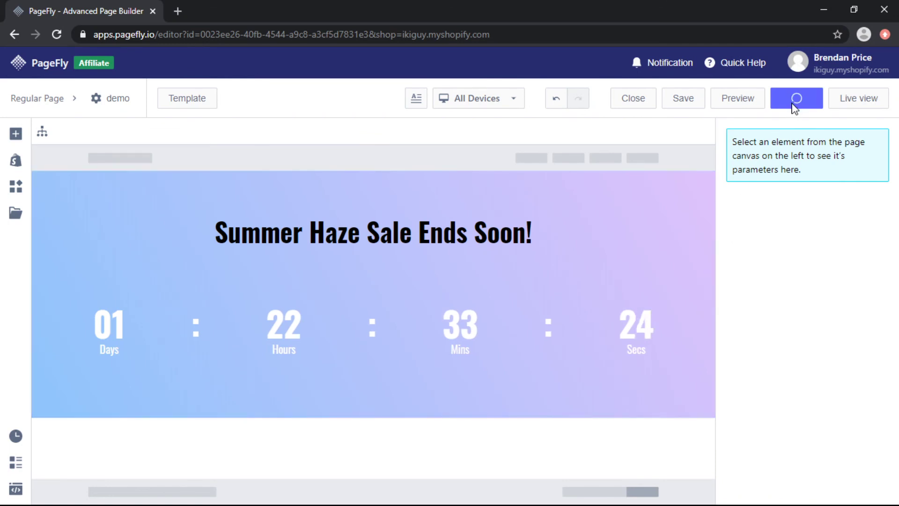
left_click(875, 94)
left_click(874, 102)
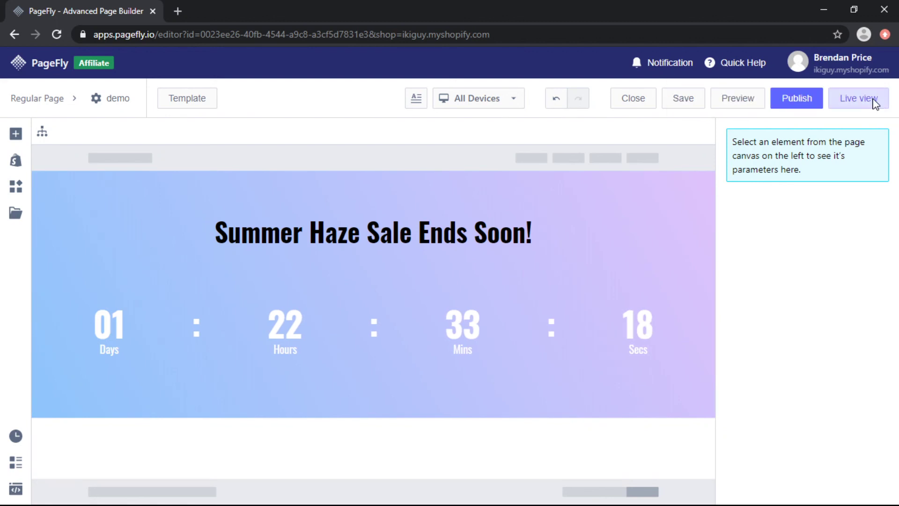